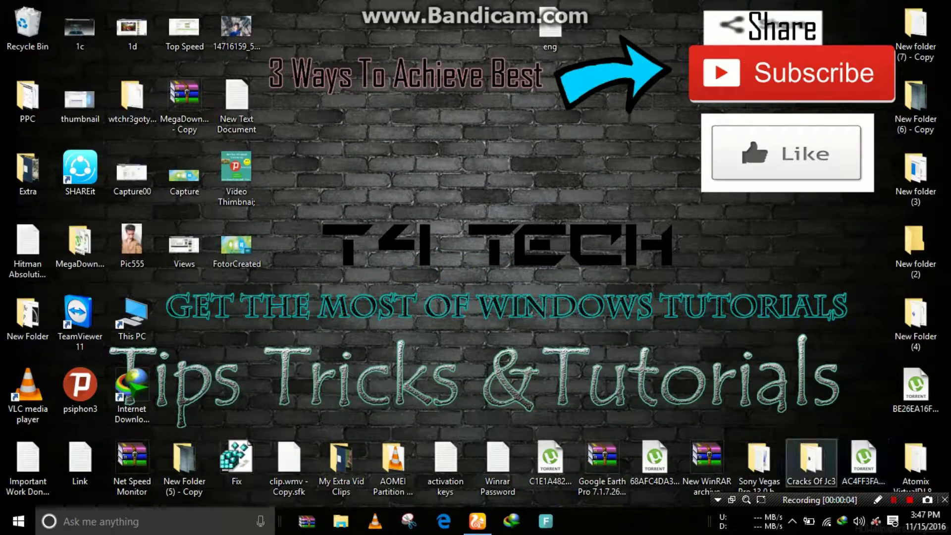
Step: Open and dismiss the desktop right-click menu, then drag across the desktop
{"action": "right_click", "coordinate": [666, 124]}
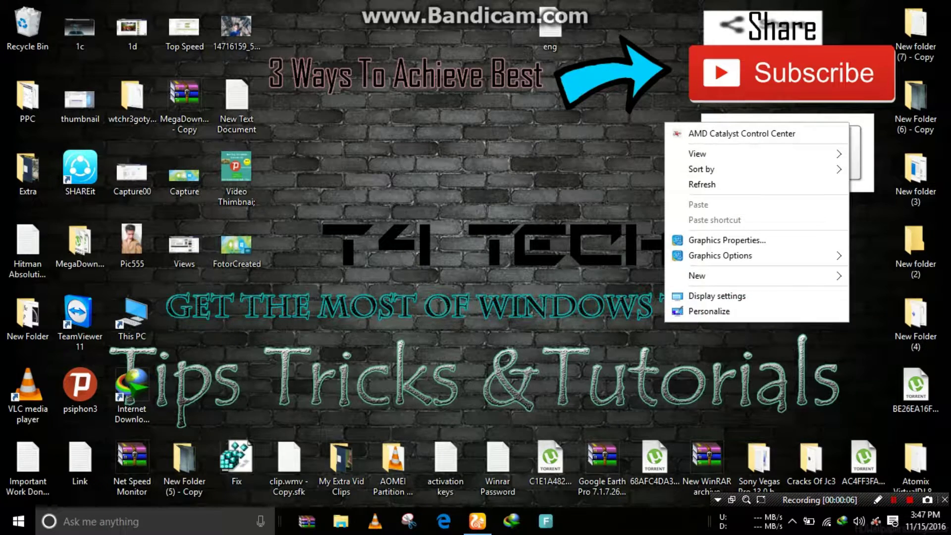
{"action": "key", "text": "Escape"}
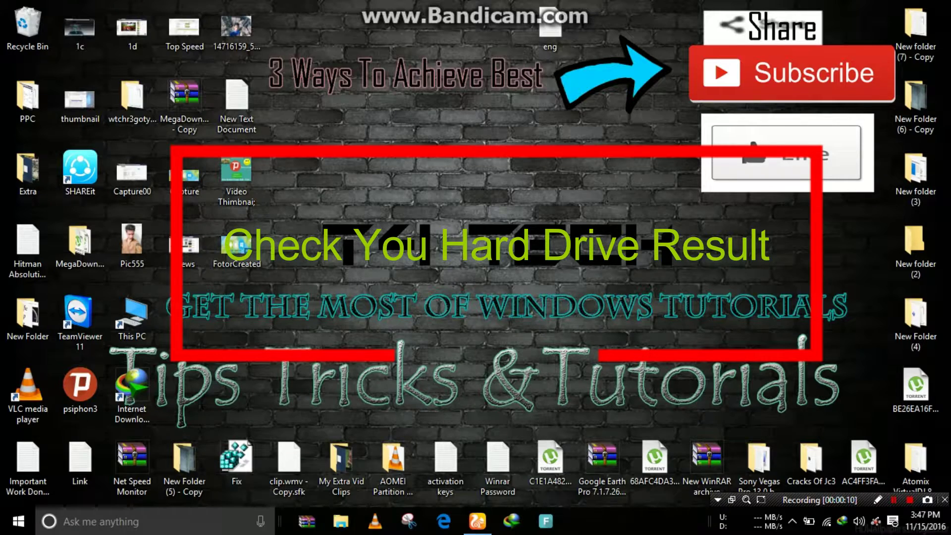
{"action": "left_click_drag", "start_coordinate": [290, 181], "coordinate": [789, 292]}
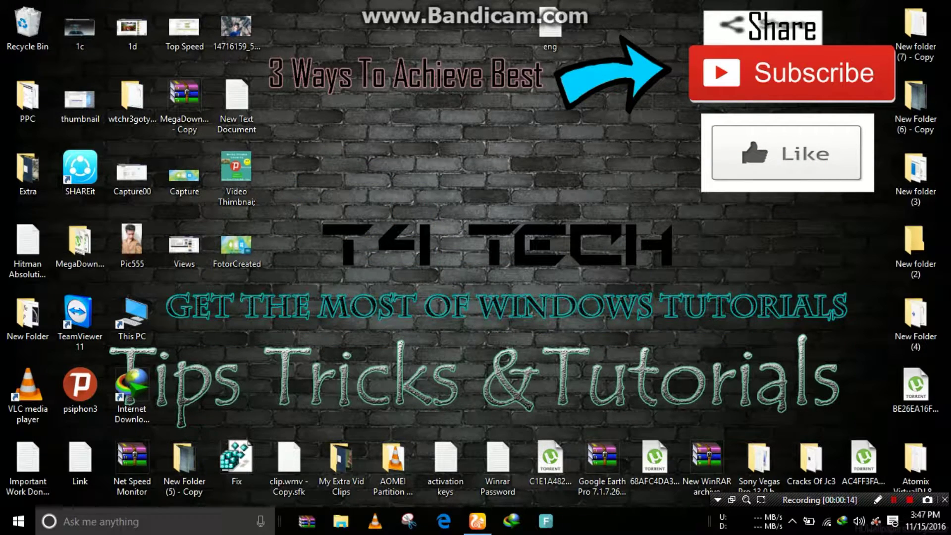
Step: Bring UC Browser forward and follow CrystalDiskInfo's Download link to the Download Center's 7.0.4 editions
{"action": "left_click", "coordinate": [477, 521]}
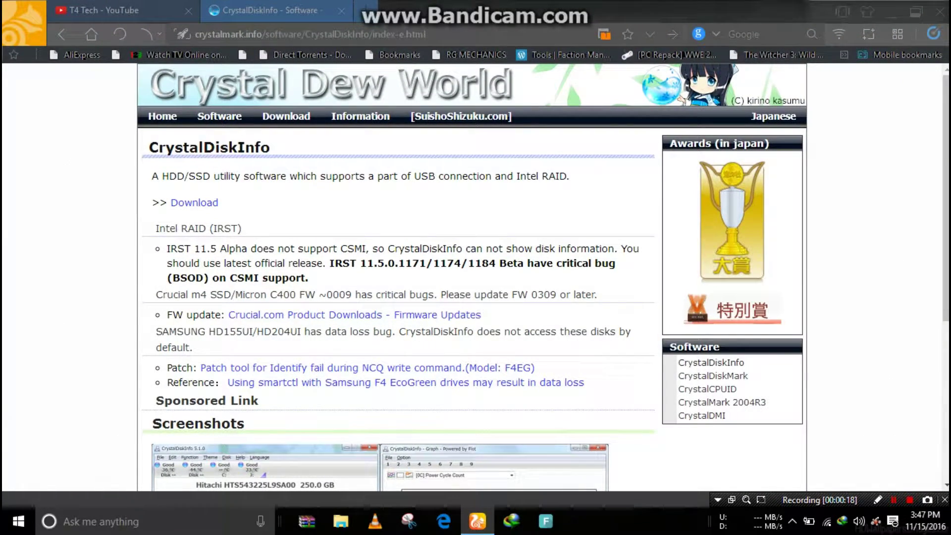
{"action": "left_click_drag", "start_coordinate": [149, 147], "coordinate": [271, 147]}
{"action": "left_click", "coordinate": [271, 147]}
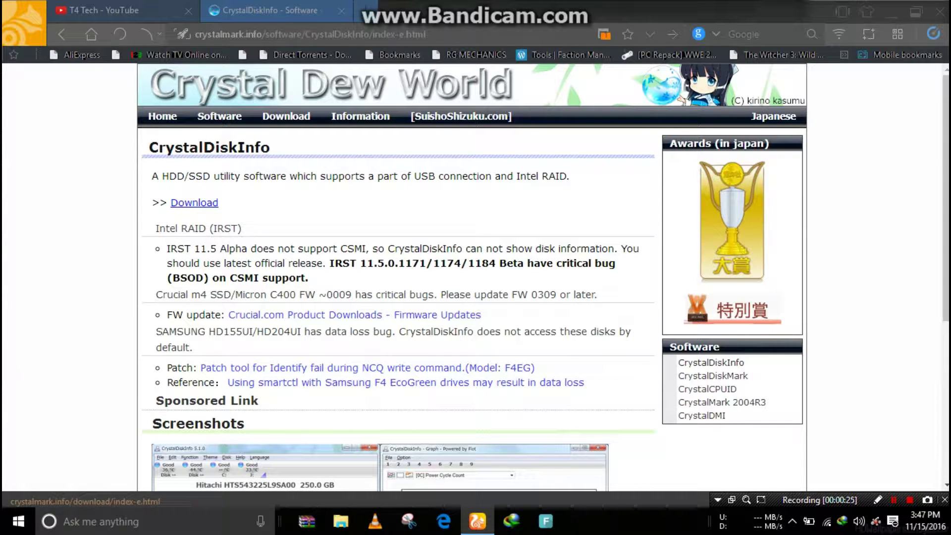
{"action": "left_click", "coordinate": [194, 203]}
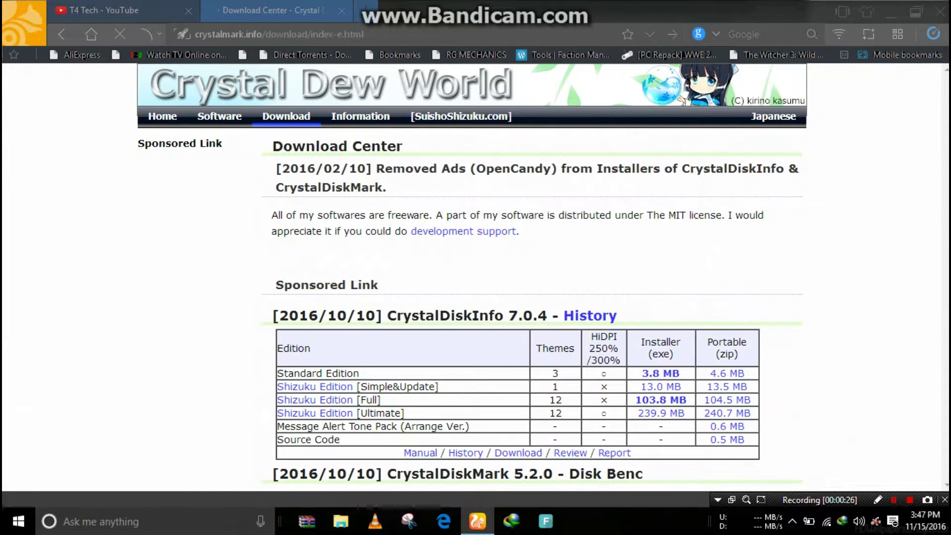
{"action": "scroll", "coordinate": [475, 277], "scroll_direction": "down", "scroll_amount": 1}
{"action": "scroll", "coordinate": [476, 278], "scroll_direction": "down", "scroll_amount": 1}
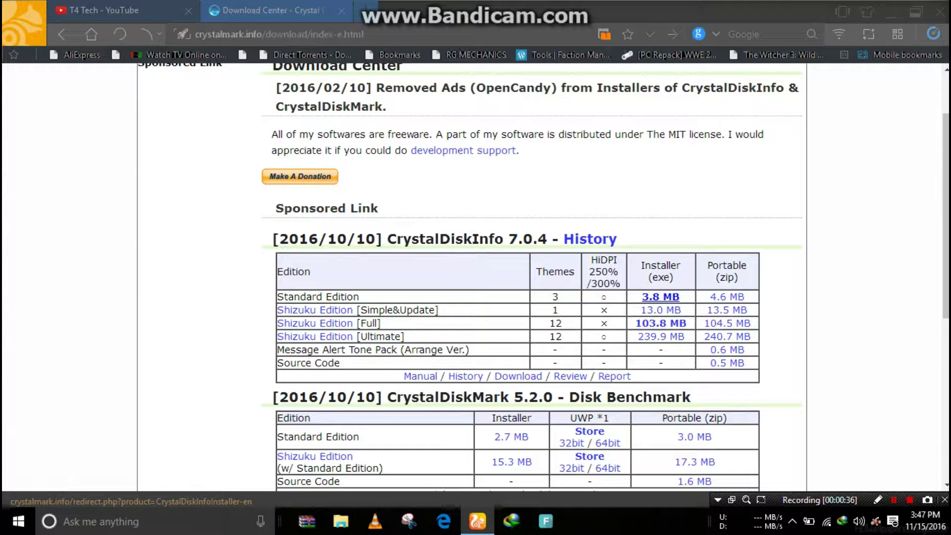
Step: Download the 3.8 MB CrystalDiskInfo 7.0.4 Standard Edition installer and open it
{"action": "left_click", "coordinate": [661, 297]}
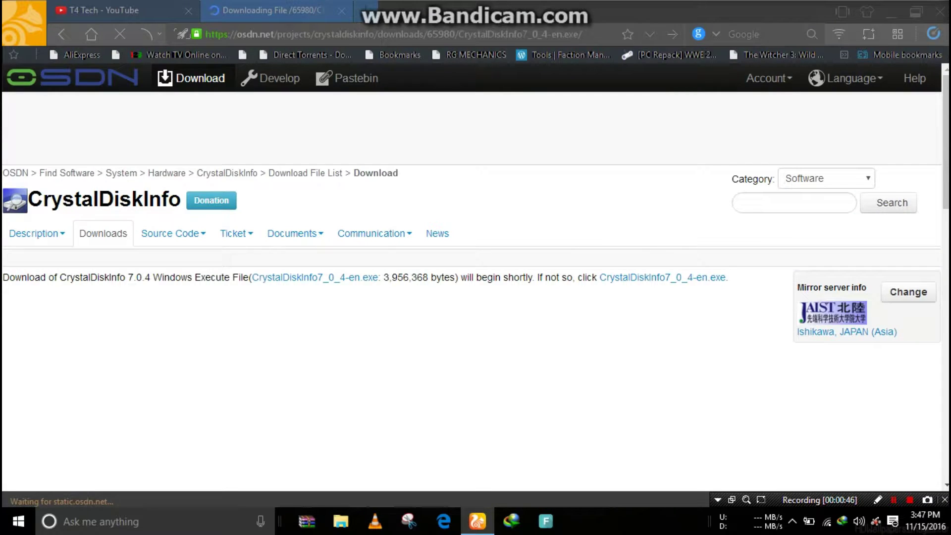
{"action": "scroll", "coordinate": [475, 298], "scroll_direction": "down", "scroll_amount": 2}
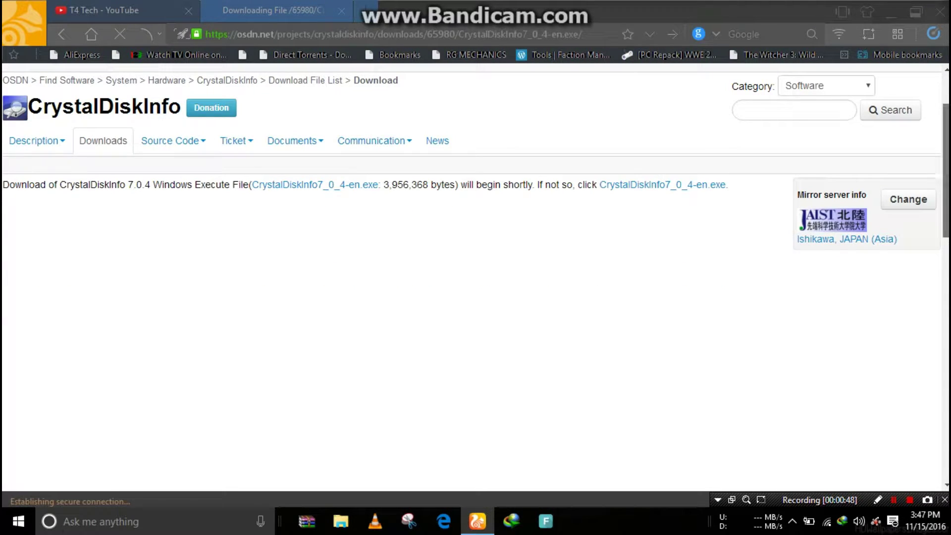
{"action": "scroll", "coordinate": [476, 297], "scroll_direction": "down", "scroll_amount": 2}
{"action": "scroll", "coordinate": [475, 298], "scroll_direction": "up", "scroll_amount": 3}
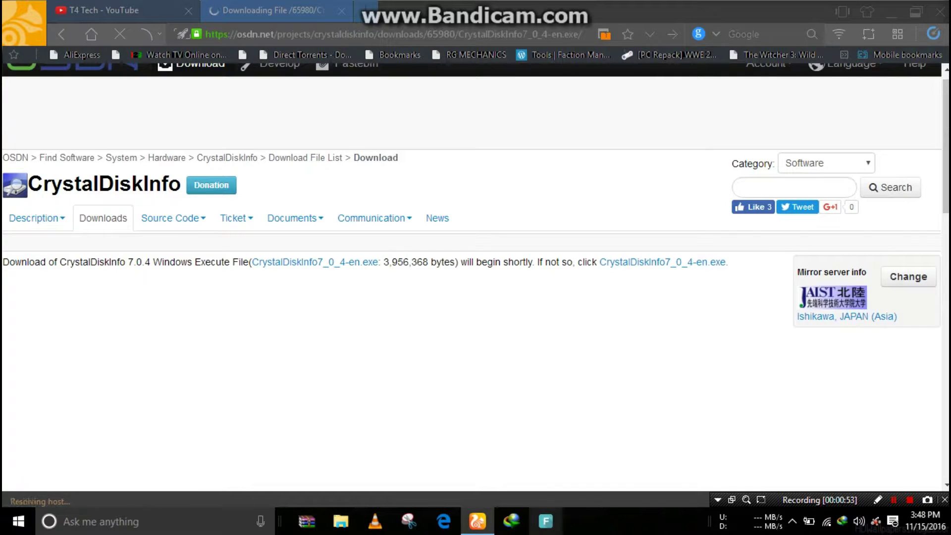
{"action": "key", "text": "Return"}
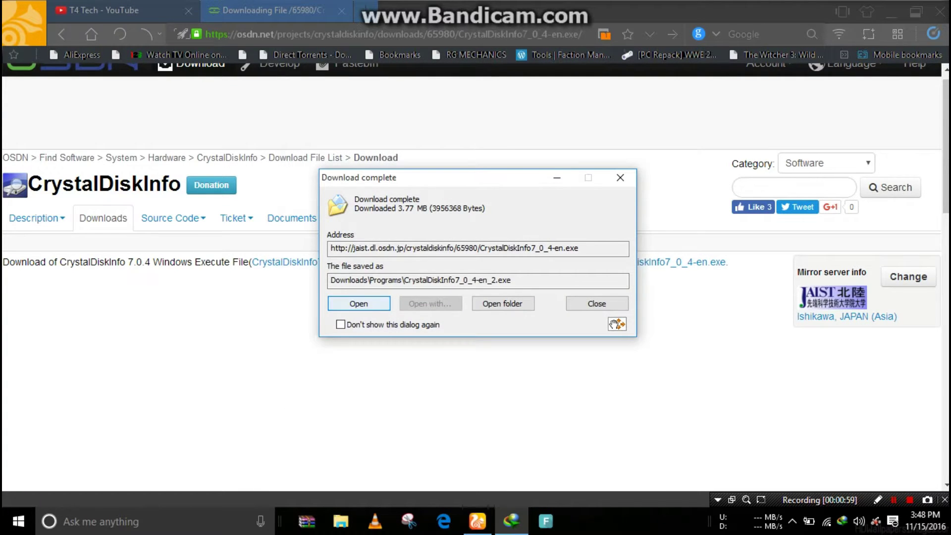
{"action": "key", "text": "Return"}
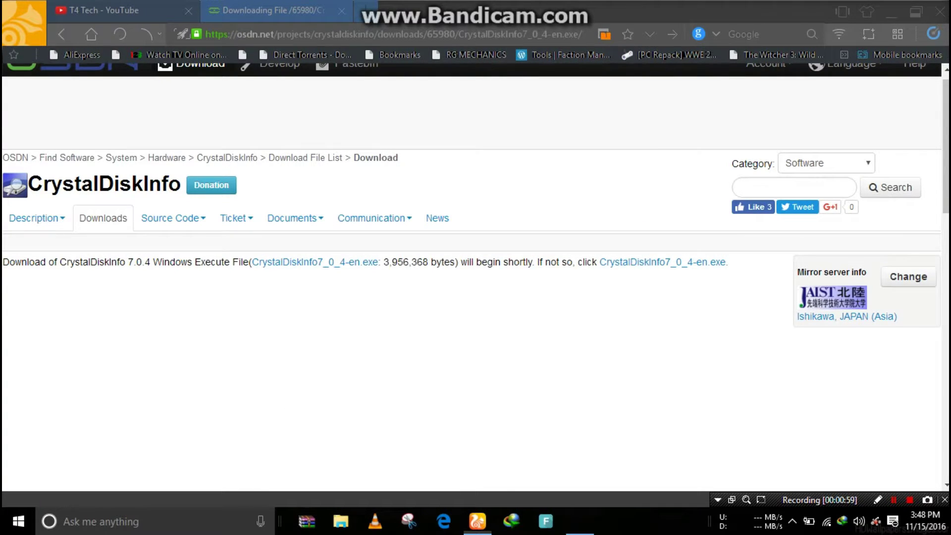
Step: Accept the license and set the install folder to D:\CrystalDiskInfo on Media (D:)
{"action": "key", "text": "alt+a"}
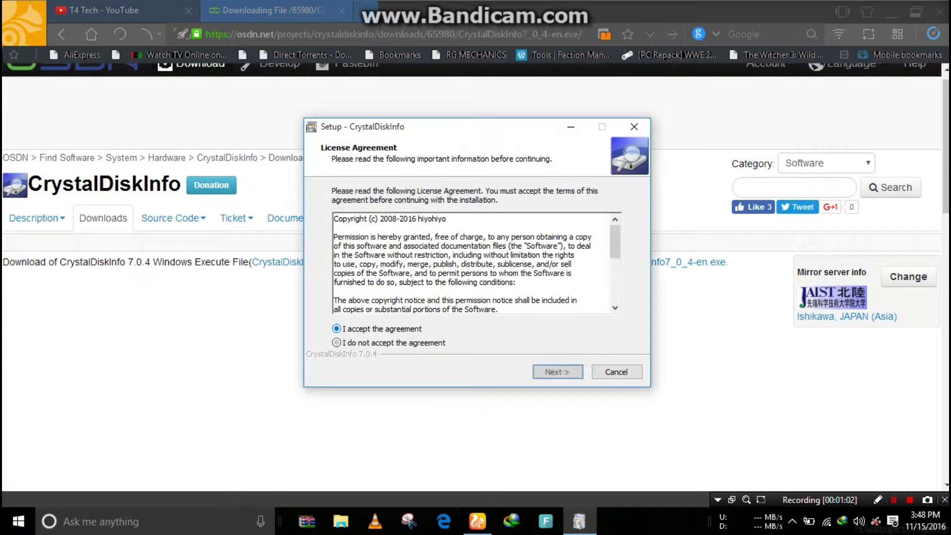
{"action": "key", "text": "Return"}
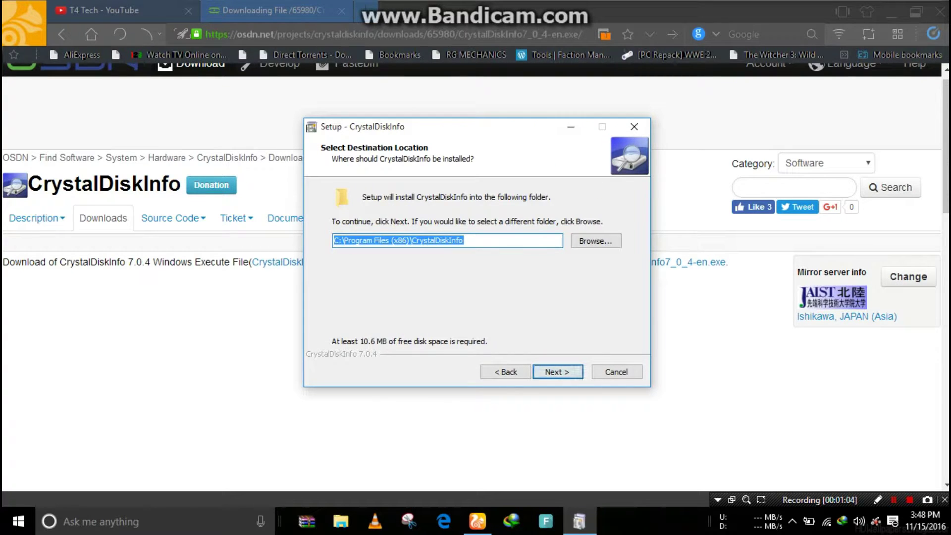
{"action": "key", "text": "Tab"}
{"action": "key", "text": "space"}
{"action": "scroll", "coordinate": [476, 267], "scroll_direction": "down", "scroll_amount": 3}
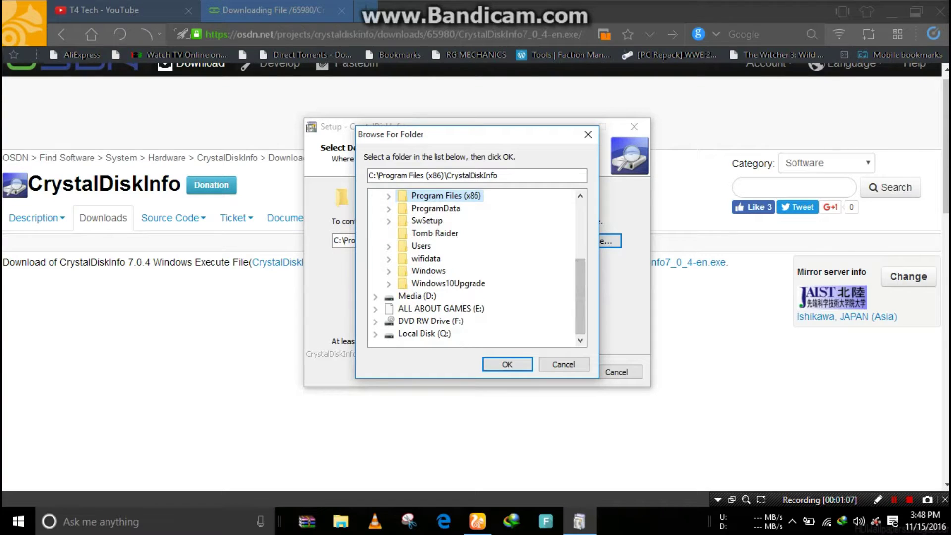
{"action": "left_click", "coordinate": [417, 296]}
{"action": "key", "text": "Return"}
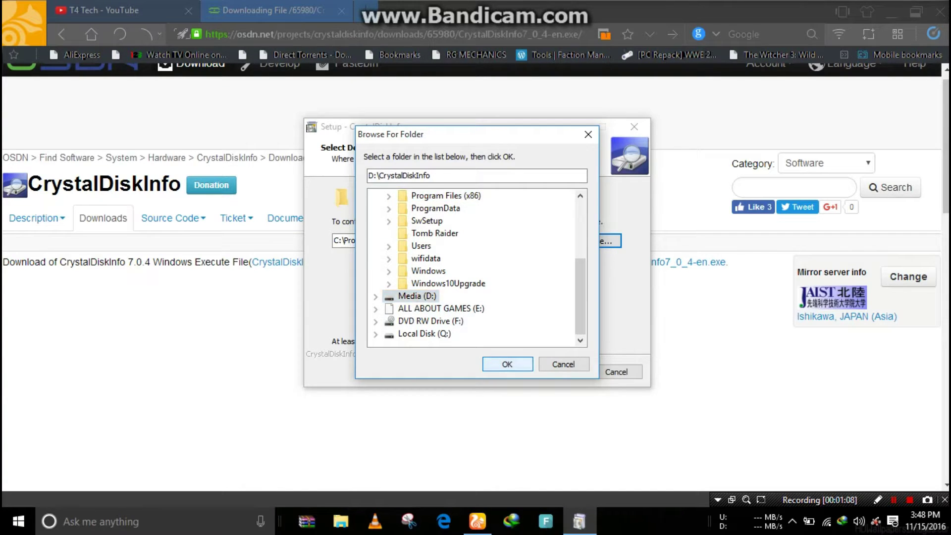
Step: Keep the default Start Menu folder and tasks, install, and finish with CrystalDiskInfo launching
{"action": "key", "text": "Return"}
{"action": "key", "text": "Return"}
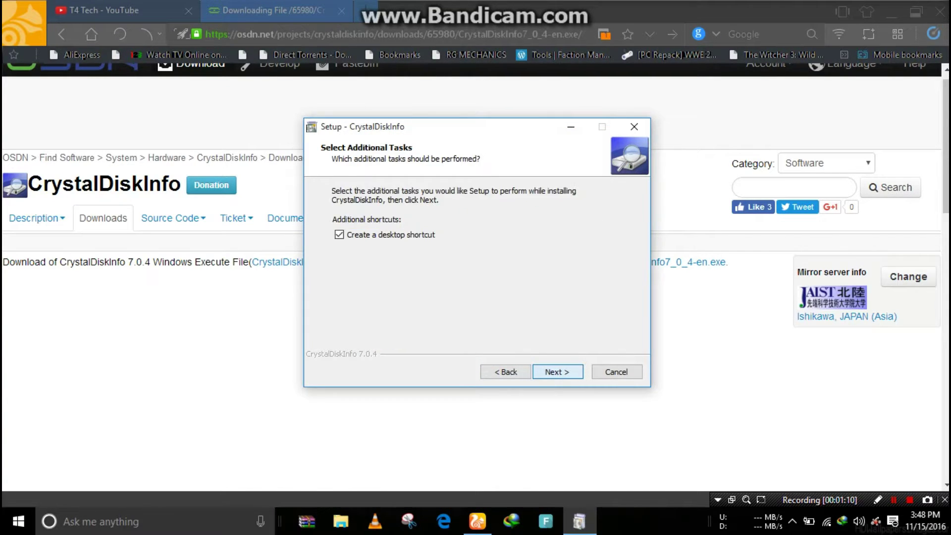
{"action": "key", "text": "Return"}
{"action": "key", "text": "Return"}
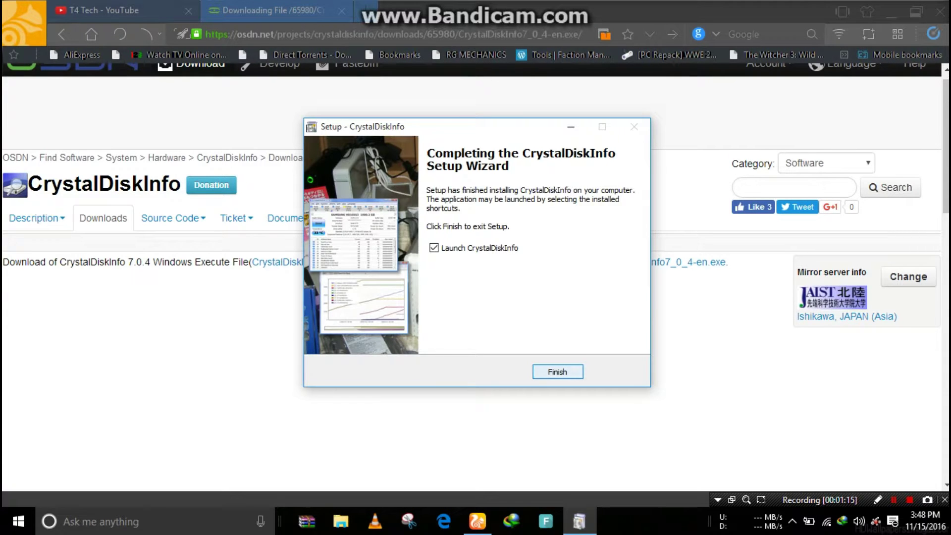
{"action": "key", "text": "Return"}
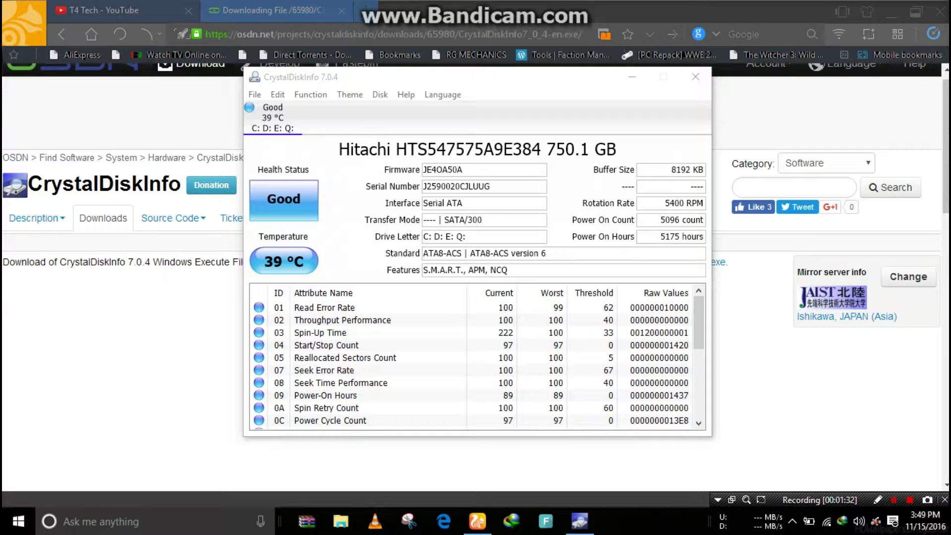
Step: Step through the SMART attribute rows, from Throughput Performance down to the last attribute
{"action": "key", "text": "Down"}
{"action": "key", "text": "Down"}
{"action": "key", "text": "Down"}
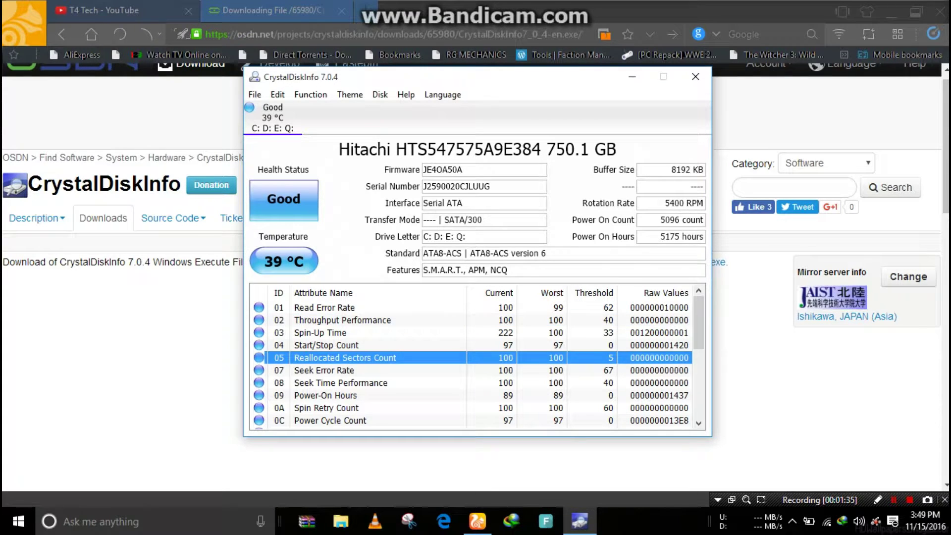
{"action": "key", "text": "Up"}
{"action": "key", "text": "Up"}
{"action": "key", "text": "Up"}
{"action": "key", "text": "Up"}
{"action": "key", "text": "Down"}
{"action": "key", "text": "Up"}
{"action": "key", "text": "Down"}
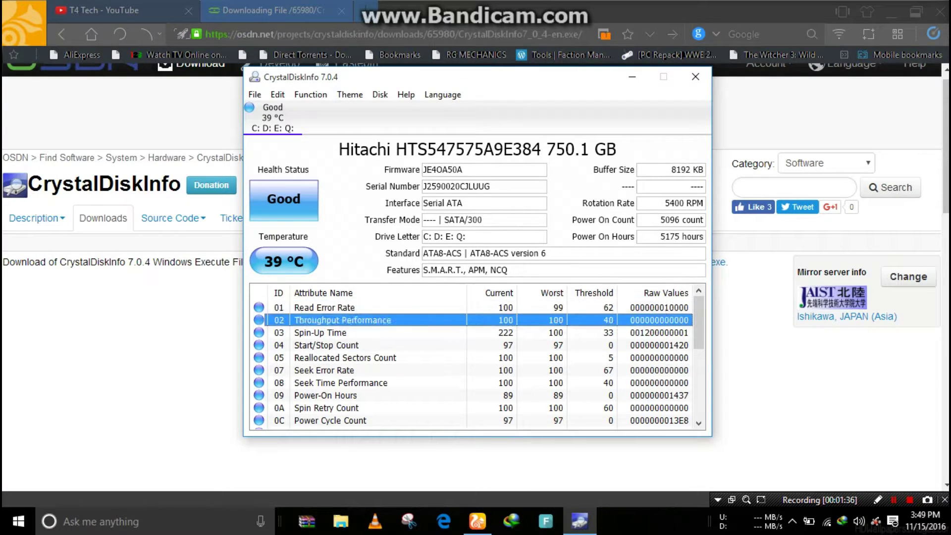
{"action": "key", "text": "Down"}
{"action": "key", "text": "Down"}
{"action": "key", "text": "Up"}
{"action": "key", "text": "Up"}
{"action": "key", "text": "Down"}
{"action": "key", "text": "Down"}
{"action": "key", "text": "Down"}
{"action": "key", "text": "Down"}
{"action": "key", "text": "Down"}
{"action": "key", "text": "Down"}
{"action": "key", "text": "Down"}
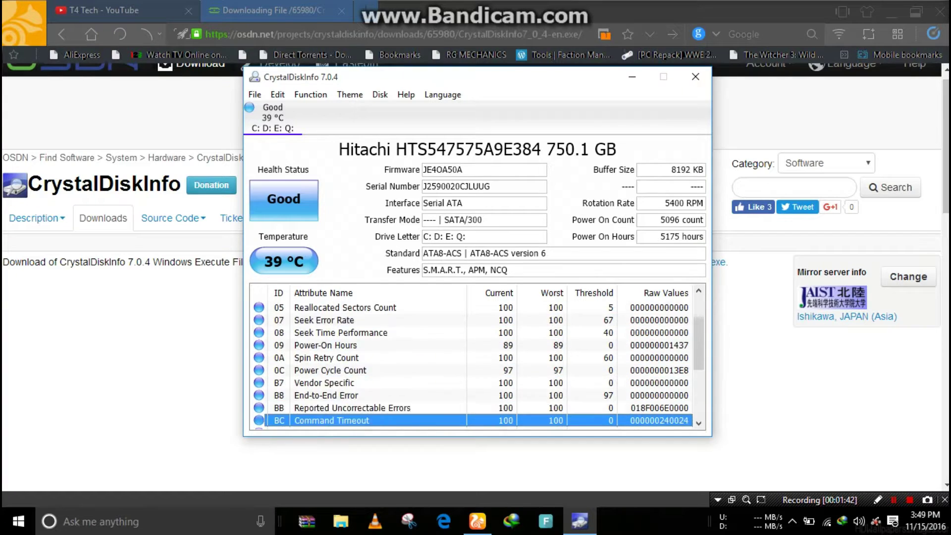
{"action": "key", "text": "Down"}
{"action": "key", "text": "Down"}
{"action": "key", "text": "Down"}
{"action": "key", "text": "Up"}
{"action": "key", "text": "Up"}
{"action": "key", "text": "Up"}
{"action": "key", "text": "Up"}
{"action": "key", "text": "Up"}
{"action": "key", "text": "Up"}
{"action": "key", "text": "Up"}
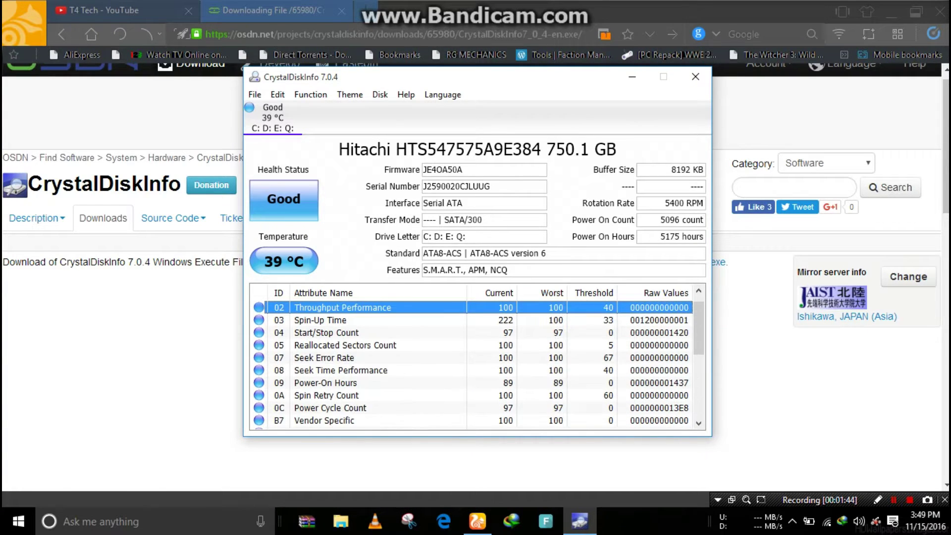
Step: Glance at the browser, return to CrystalDiskInfo and open the Theme menu choices
{"action": "key", "text": "alt+Tab"}
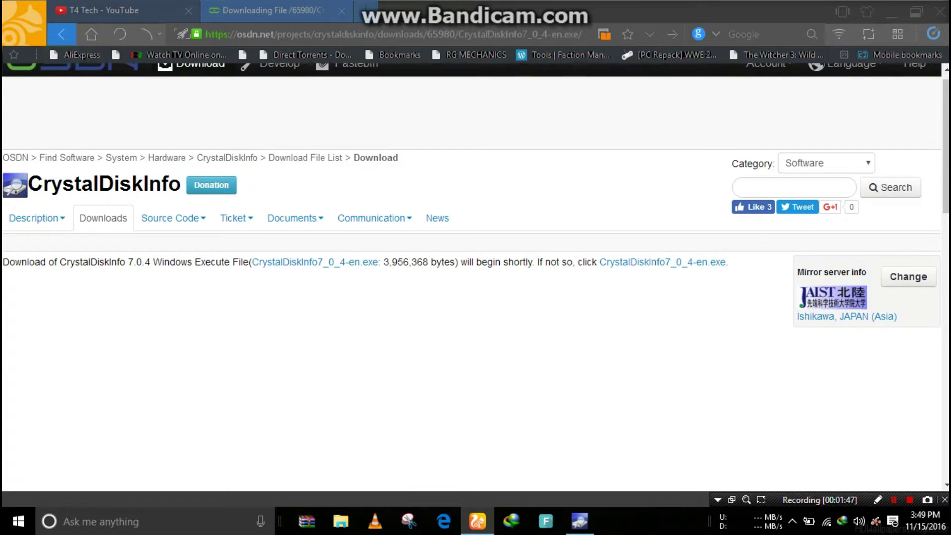
{"action": "key", "text": "alt+Tab"}
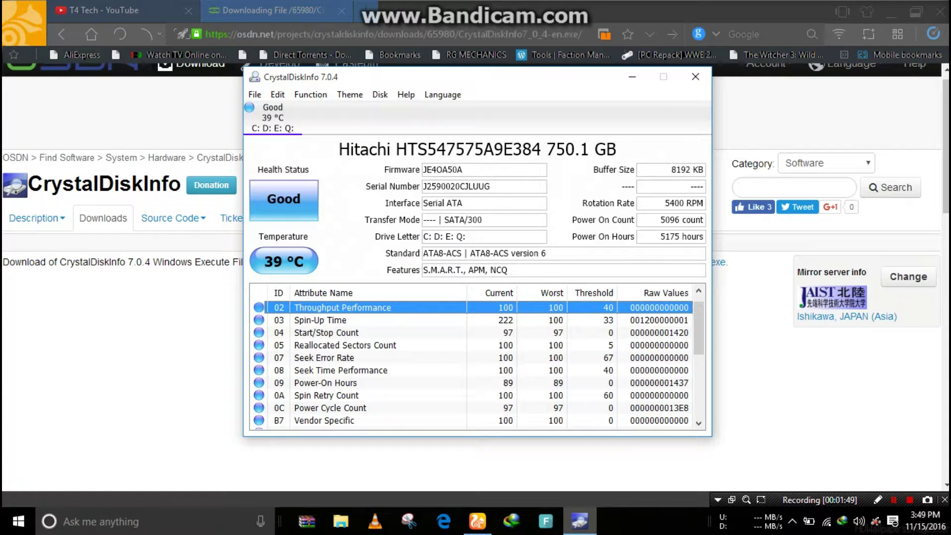
{"action": "key", "text": "alt"}
{"action": "key", "text": "Right"}
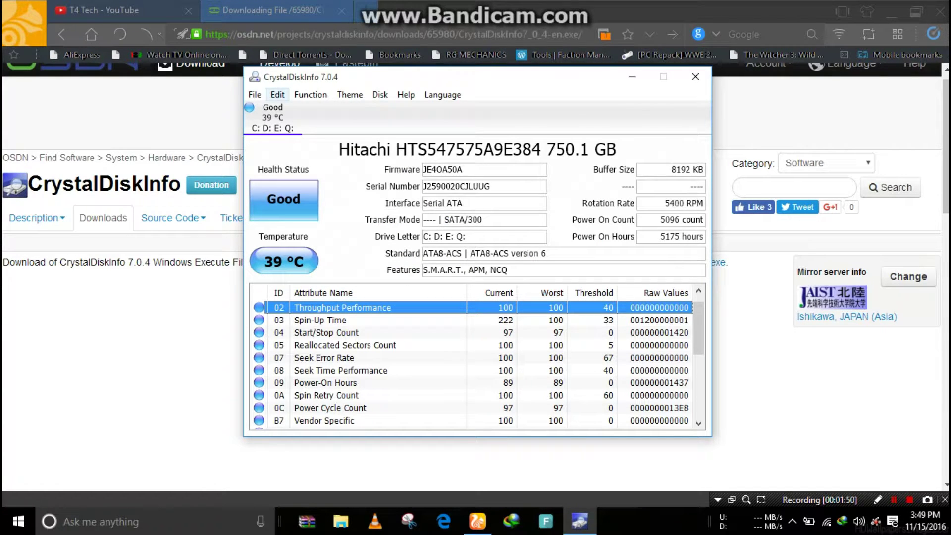
{"action": "key", "text": "Right"}
{"action": "key", "text": "Right"}
{"action": "key", "text": "Down"}
{"action": "key", "text": "Down"}
{"action": "key", "text": "Right"}
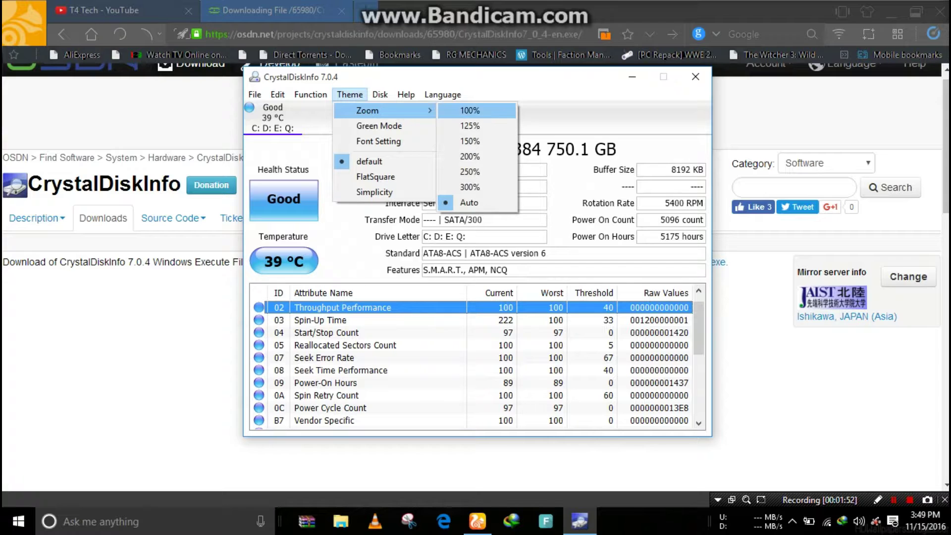
Step: Apply Green Mode, then open and close the Health Status Setting dialog
{"action": "key", "text": "Left"}
{"action": "key", "text": "Down"}
{"action": "key", "text": "Return"}
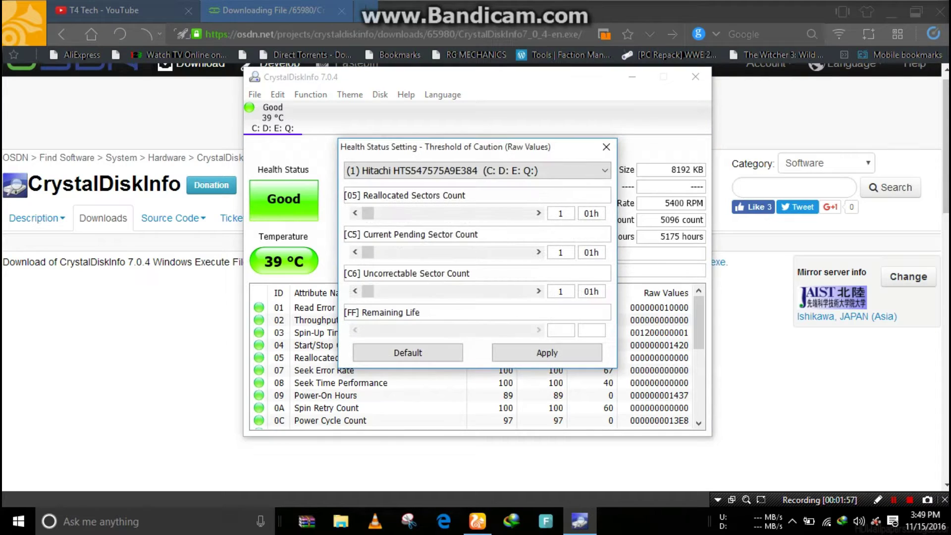
{"action": "key", "text": "alt+Down"}
{"action": "key", "text": "Escape"}
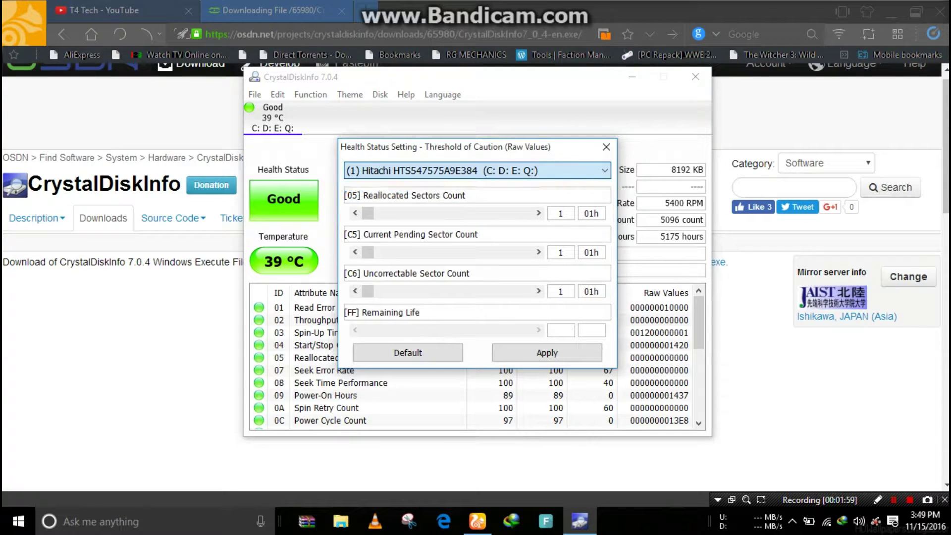
{"action": "left_click", "coordinate": [606, 147]}
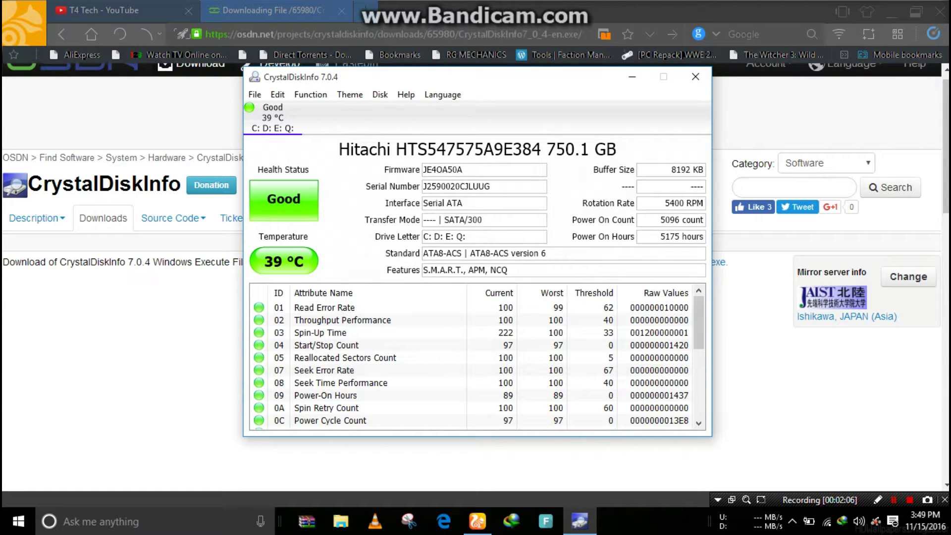
Step: Scroll the SMART attribute list down to Load/Unload Retry Count and back up
{"action": "scroll", "coordinate": [699, 327], "scroll_direction": "down", "scroll_amount": 1}
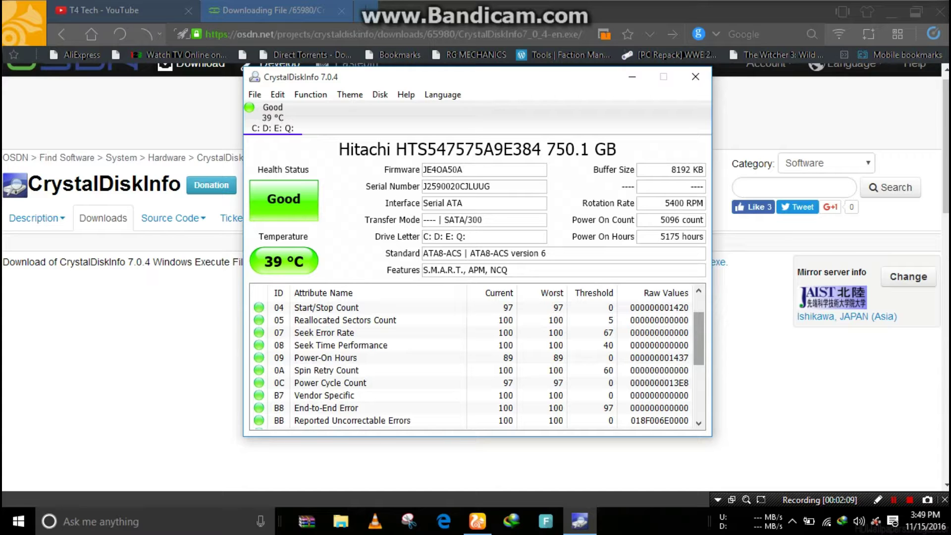
{"action": "scroll", "coordinate": [475, 364], "scroll_direction": "down", "scroll_amount": 2}
{"action": "scroll", "coordinate": [476, 364], "scroll_direction": "down", "scroll_amount": 2}
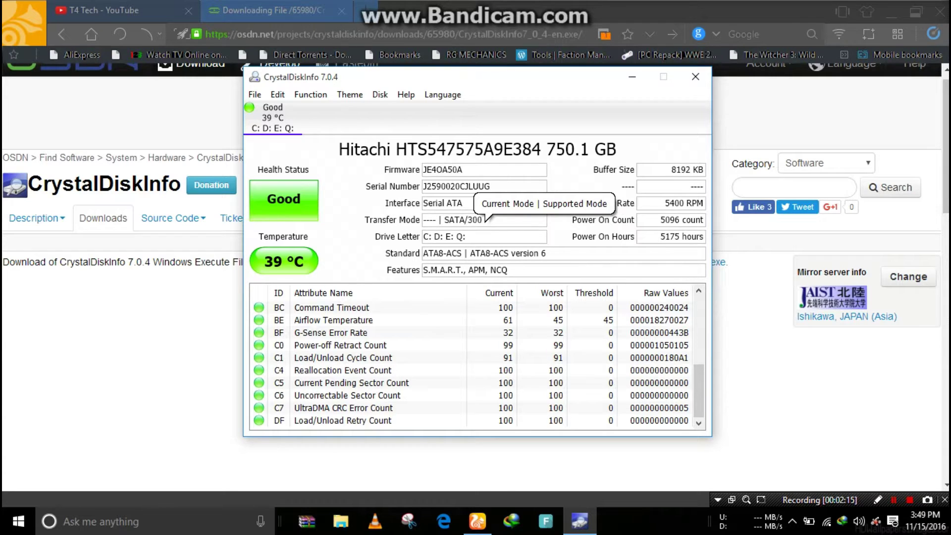
{"action": "scroll", "coordinate": [476, 364], "scroll_direction": "up", "scroll_amount": 4}
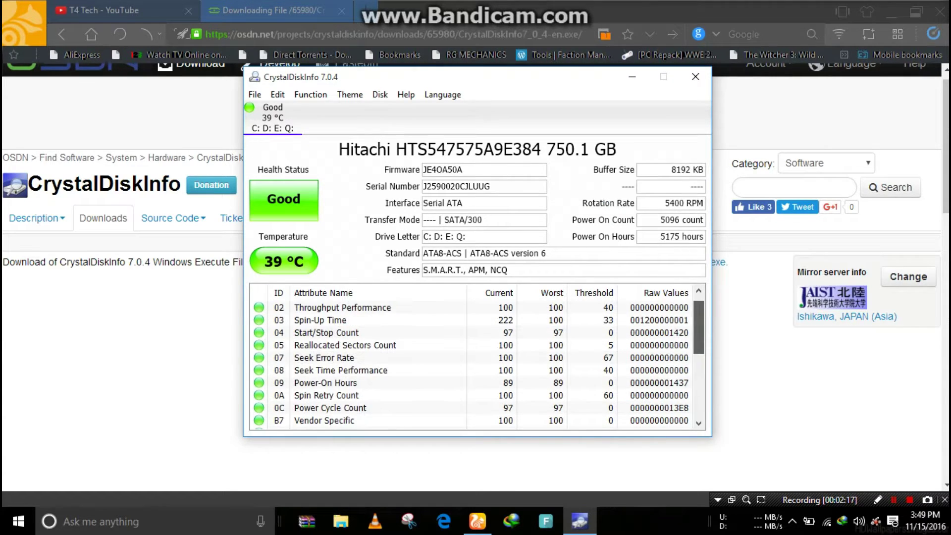
{"action": "scroll", "coordinate": [476, 364], "scroll_direction": "down", "scroll_amount": 2}
{"action": "scroll", "coordinate": [476, 364], "scroll_direction": "down", "scroll_amount": 2}
{"action": "scroll", "coordinate": [475, 365], "scroll_direction": "up", "scroll_amount": 5}
{"action": "scroll", "coordinate": [476, 364], "scroll_direction": "up", "scroll_amount": 1}
Step: Look through the Disk, Help and Language menus, then exit CrystalDiskInfo
{"action": "left_click", "coordinate": [380, 94]}
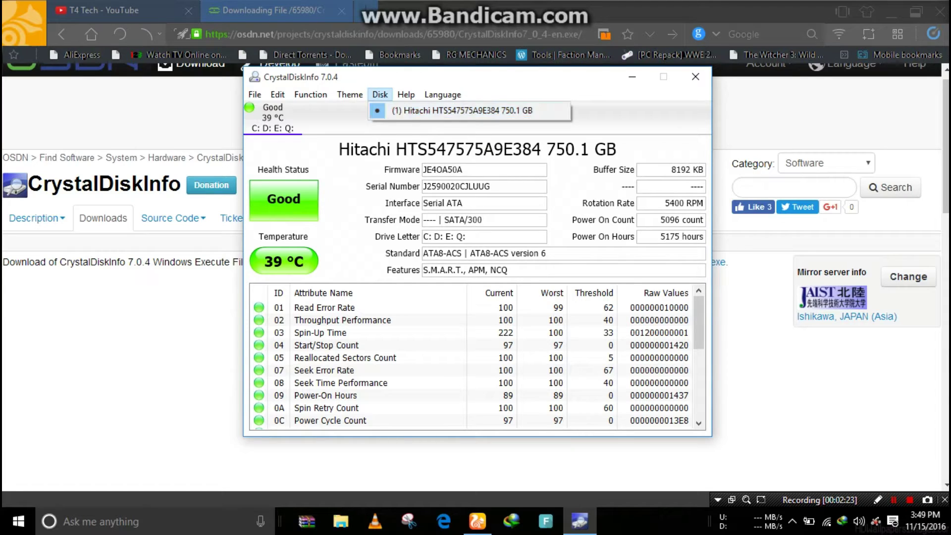
{"action": "left_click", "coordinate": [461, 110]}
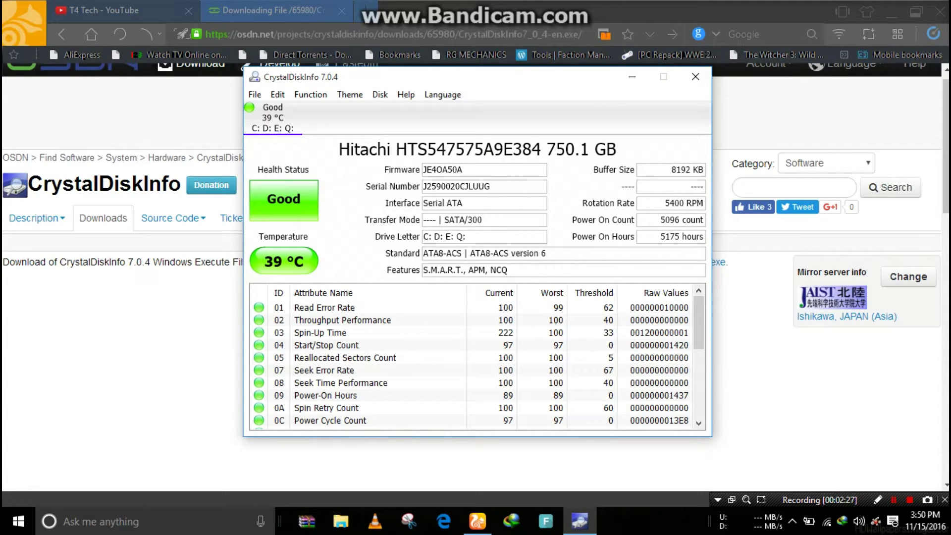
{"action": "left_click_drag", "start_coordinate": [698, 322], "coordinate": [699, 390]}
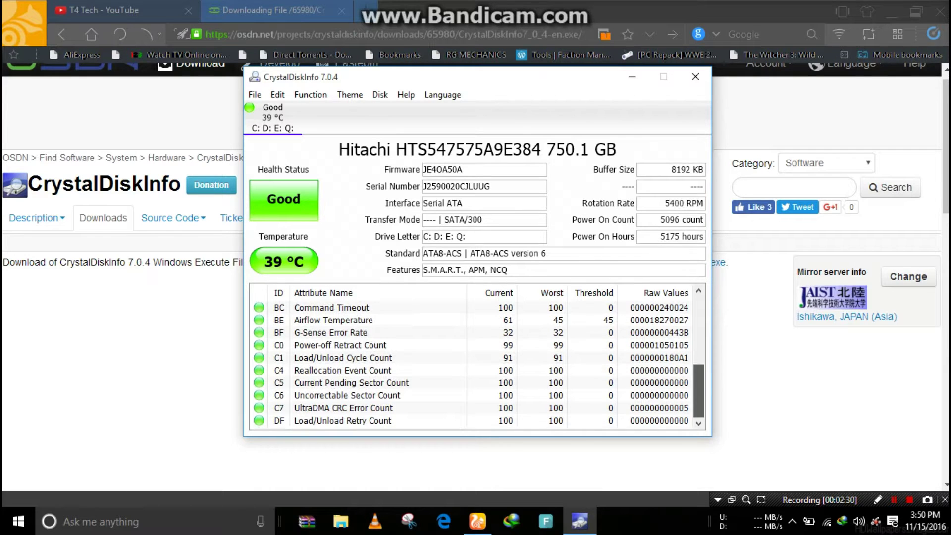
{"action": "left_click", "coordinate": [406, 95]}
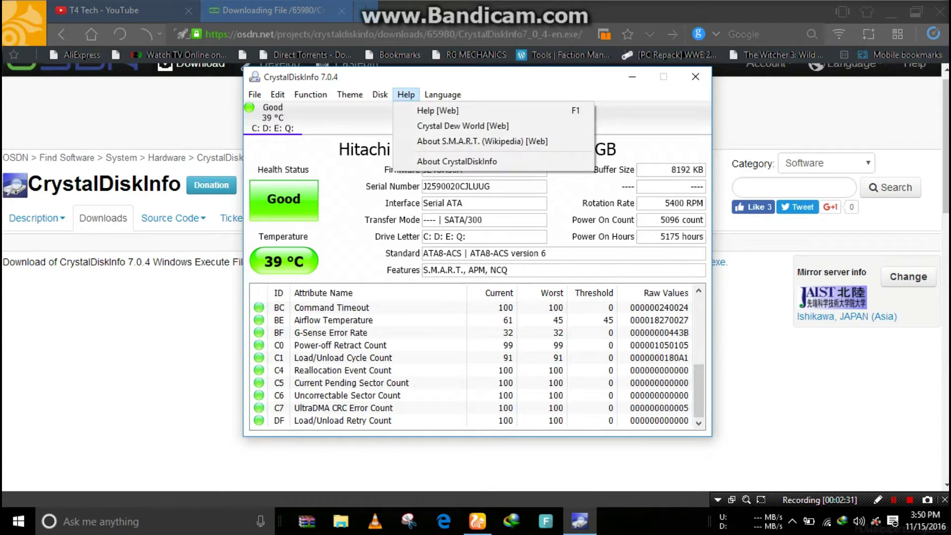
{"action": "left_click", "coordinate": [443, 94]}
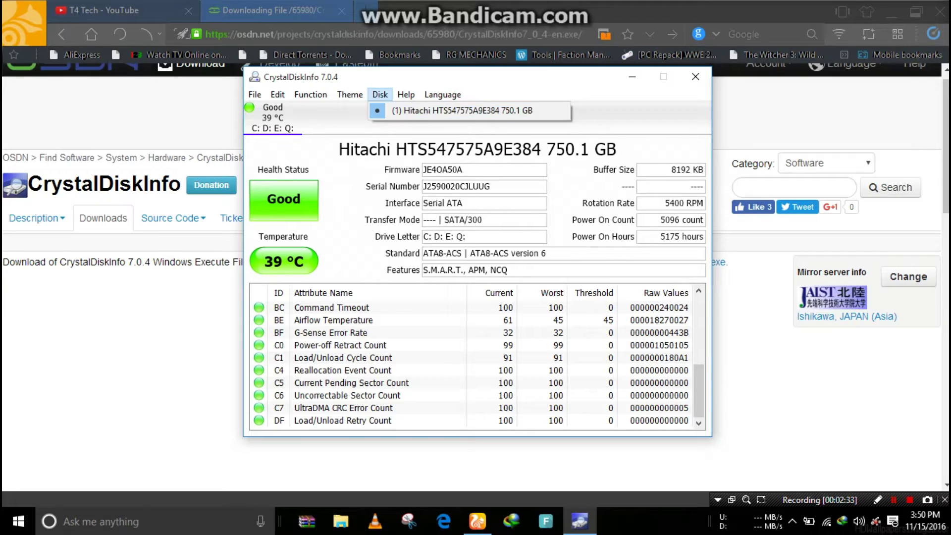
{"action": "left_click", "coordinate": [460, 110]}
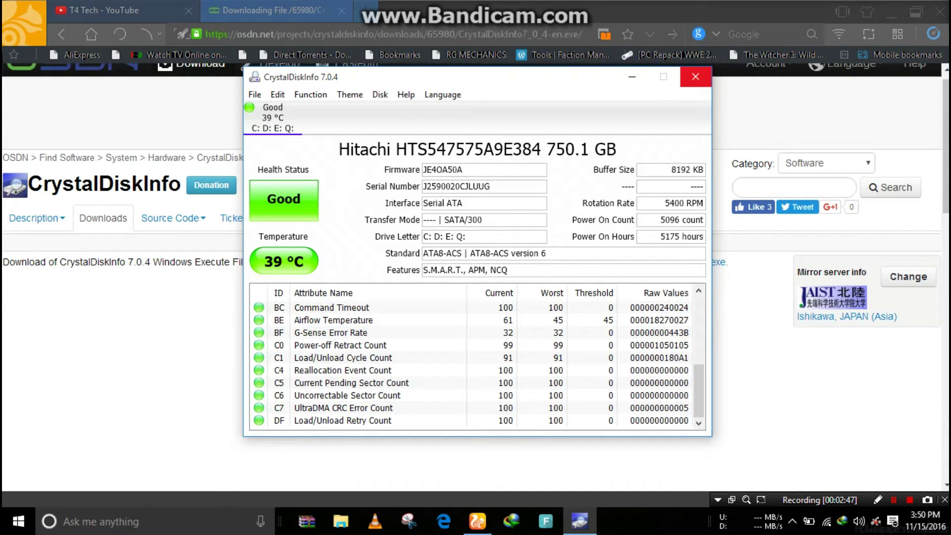
{"action": "left_click", "coordinate": [695, 76]}
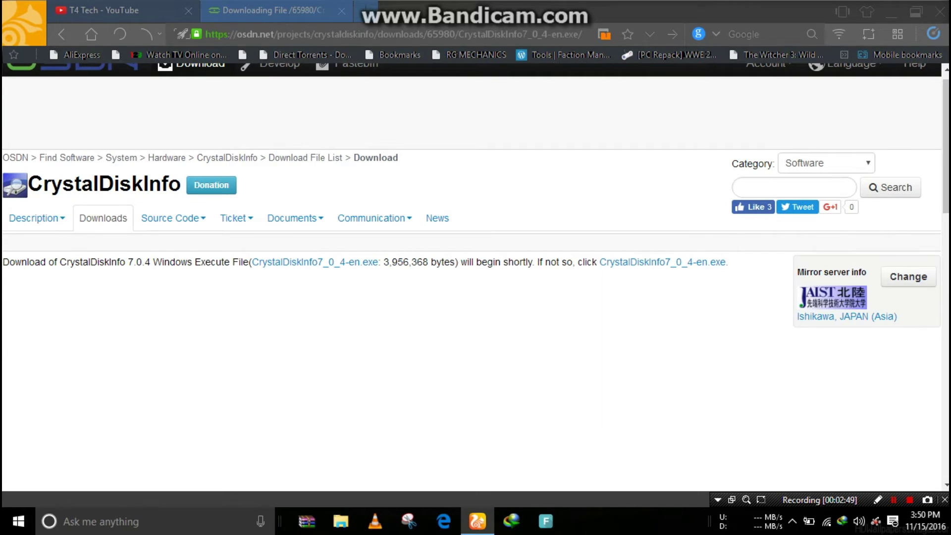
Step: Dismiss the page context menu and switch to the T4 Tech YouTube channel tab
{"action": "right_click", "coordinate": [605, 255]}
{"action": "key", "text": "Escape"}
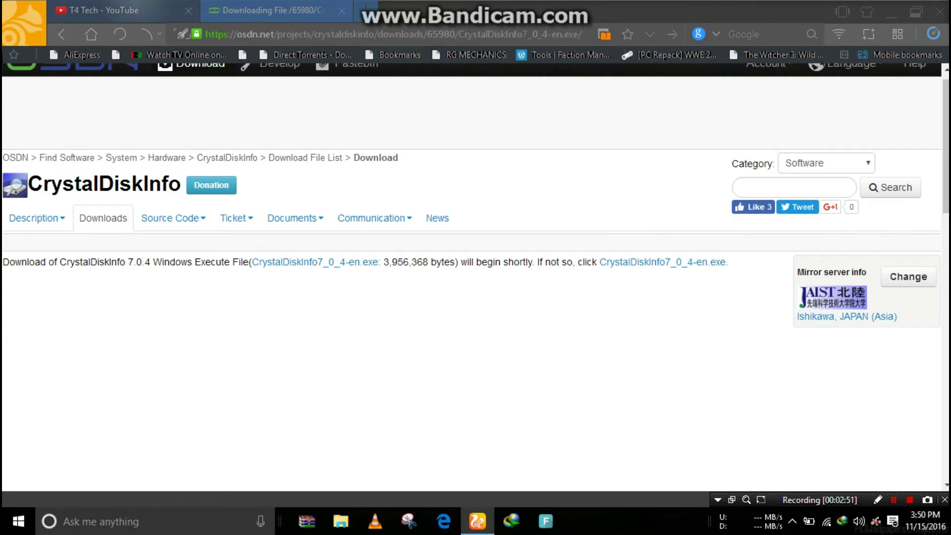
{"action": "left_click", "coordinate": [131, 10]}
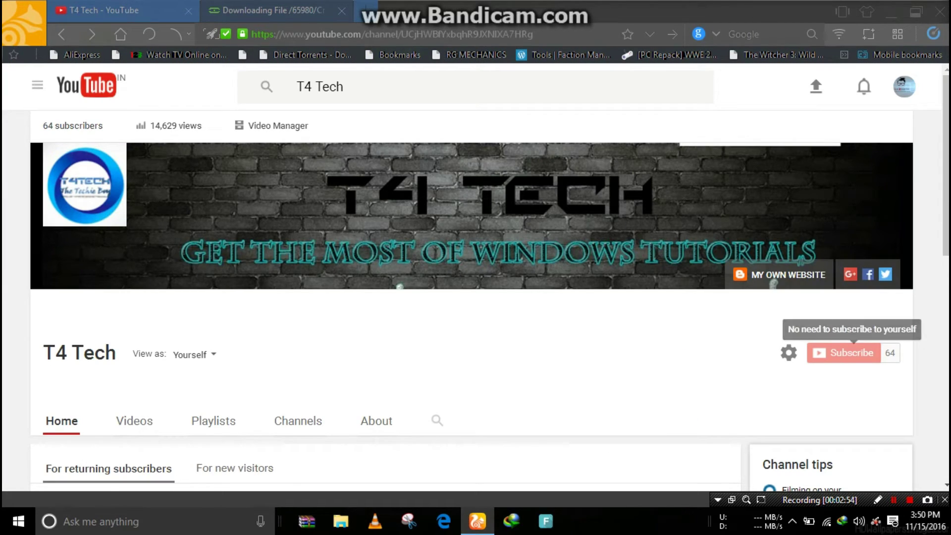